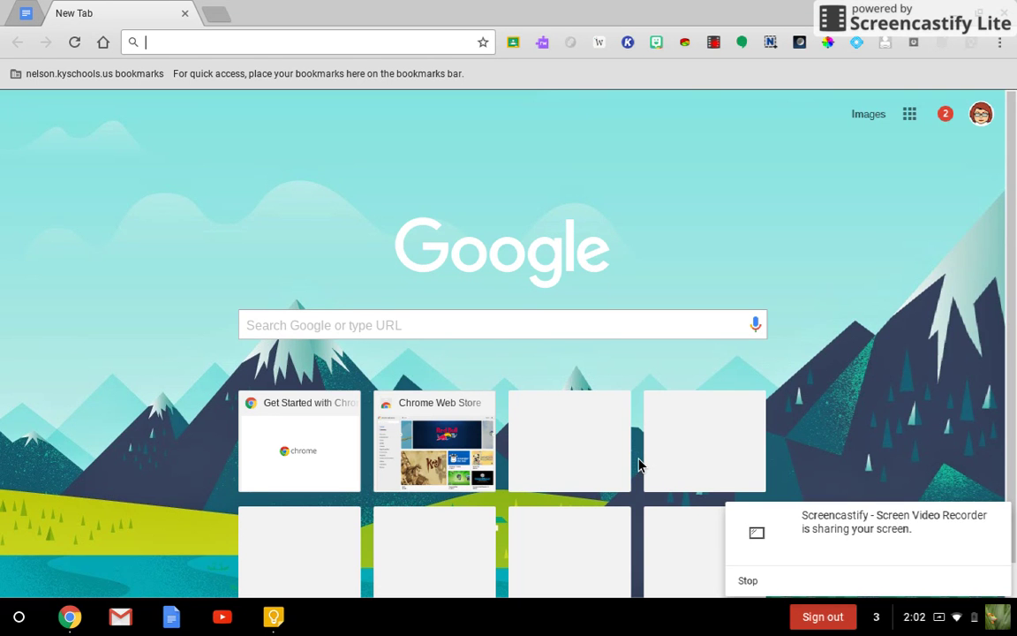
# Search the web for "chrome web store" and open the Chrome Web Store extensions page.
pyautogui.write('Chrome')
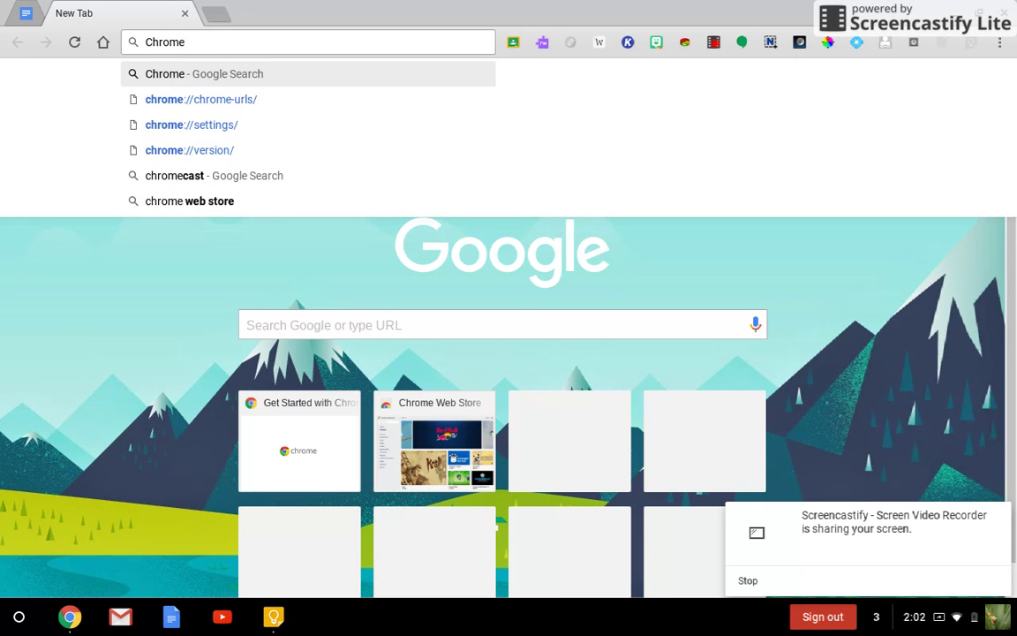
pyautogui.write(' web')
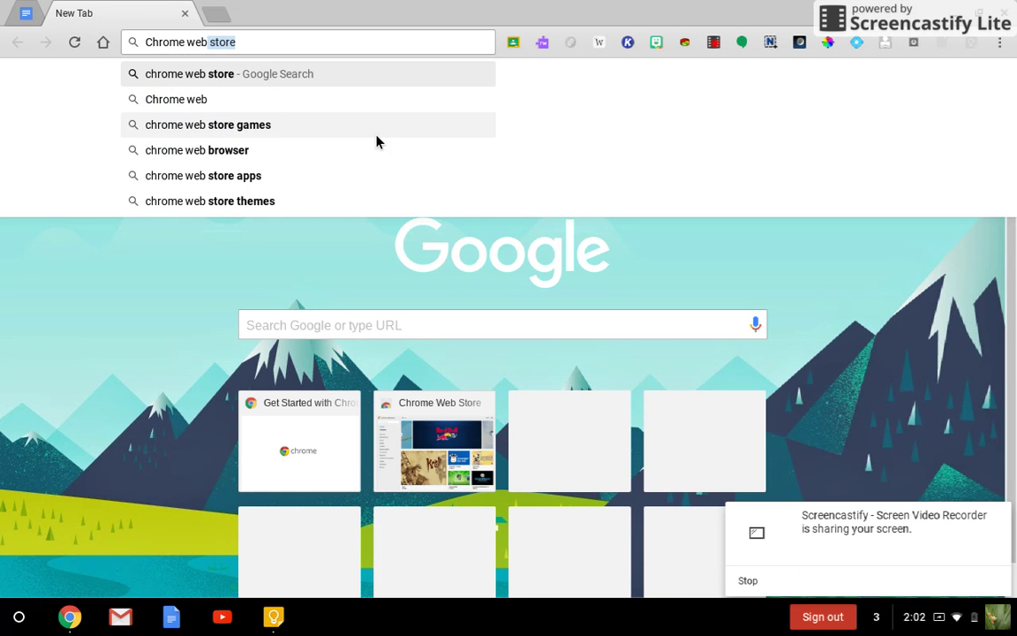
pyautogui.click(356, 75)
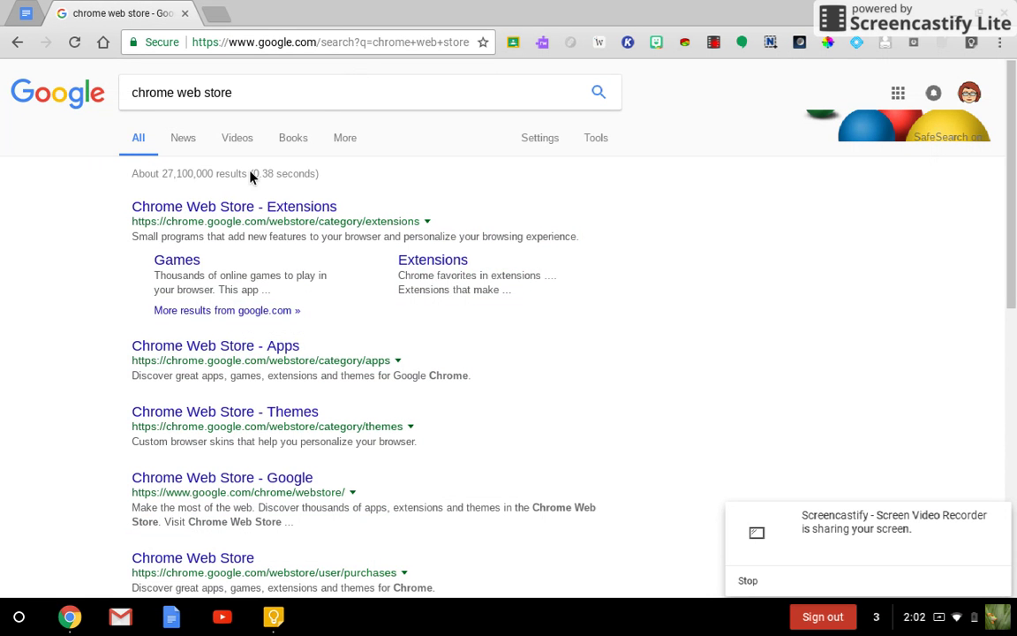
pyautogui.click(234, 207)
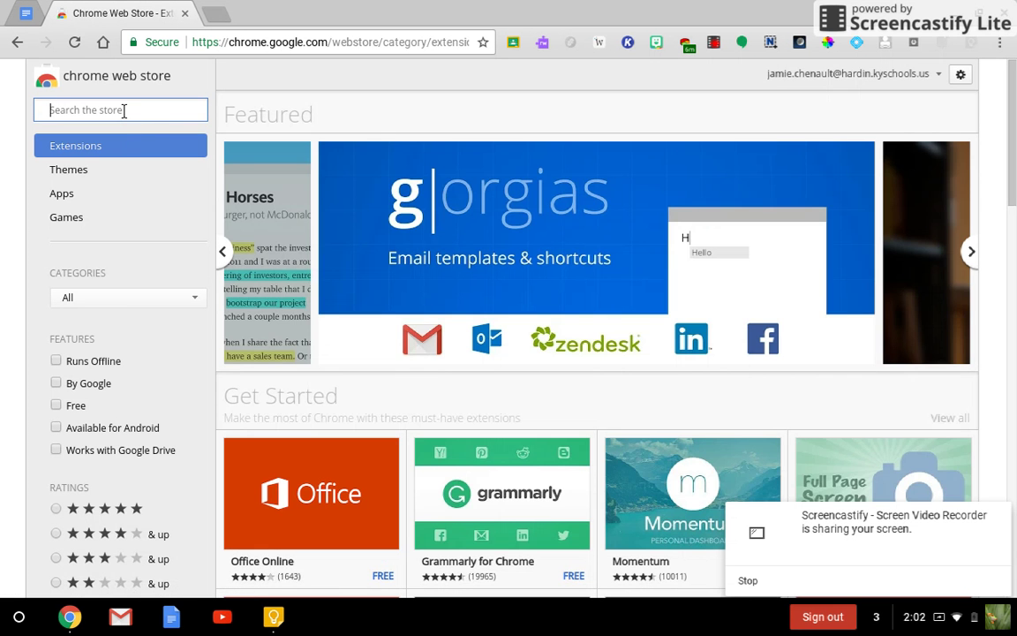
# Search the store for "Google Keep", find the Google Keep - notes and lists app, and dismiss the screen-sharing notification.
pyautogui.write('Google Keep')
pyautogui.press('Return')
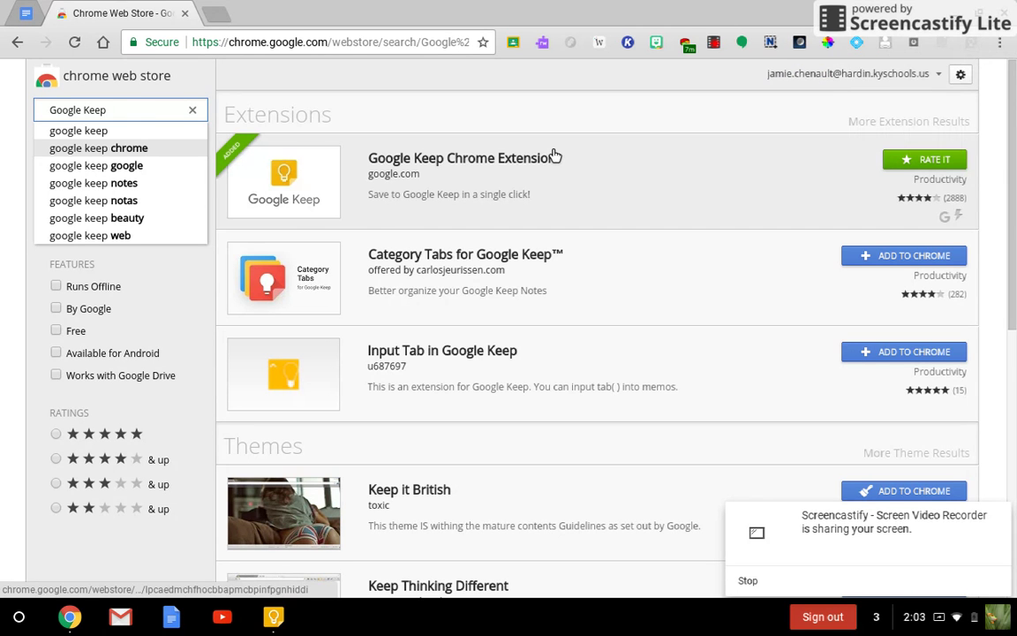
pyautogui.scroll(-6, 555, 156)
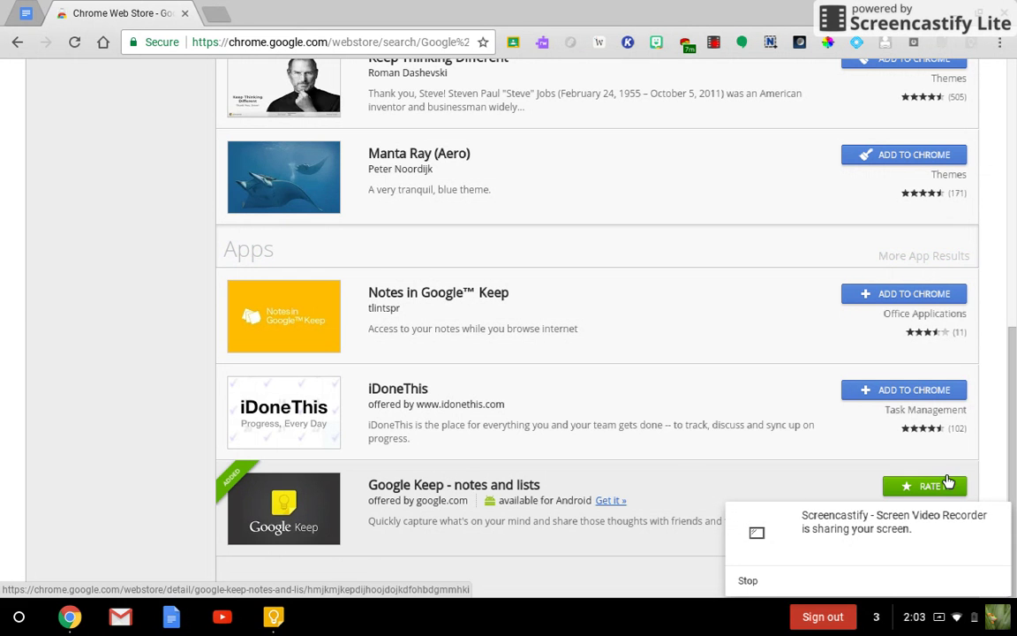
pyautogui.click(1003, 516)
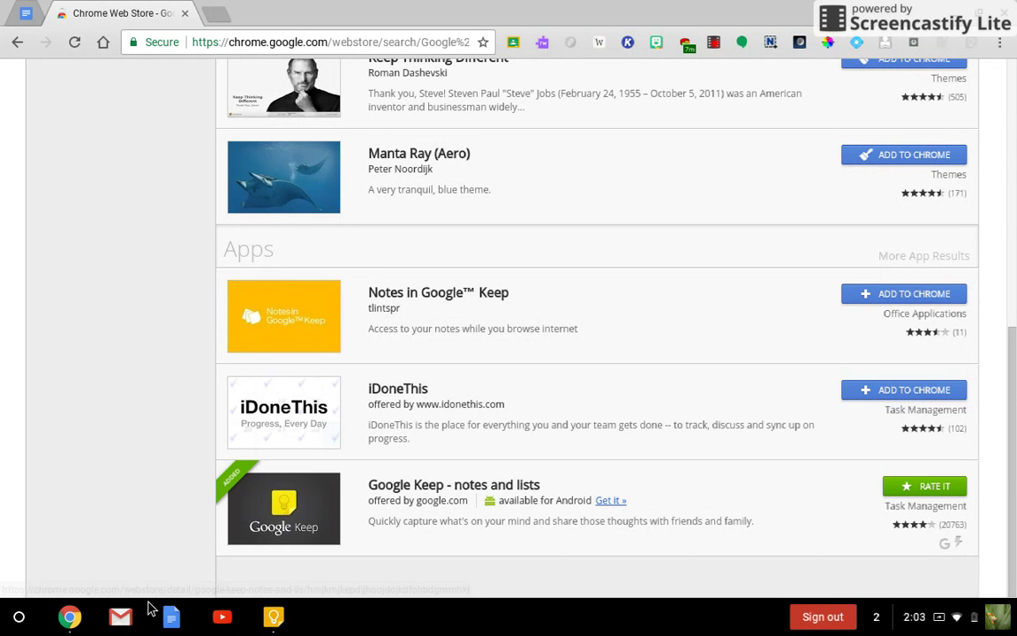
# Search the Chromebook's installed apps for "Googl" and launch Google Keep.
pyautogui.click(19, 617)
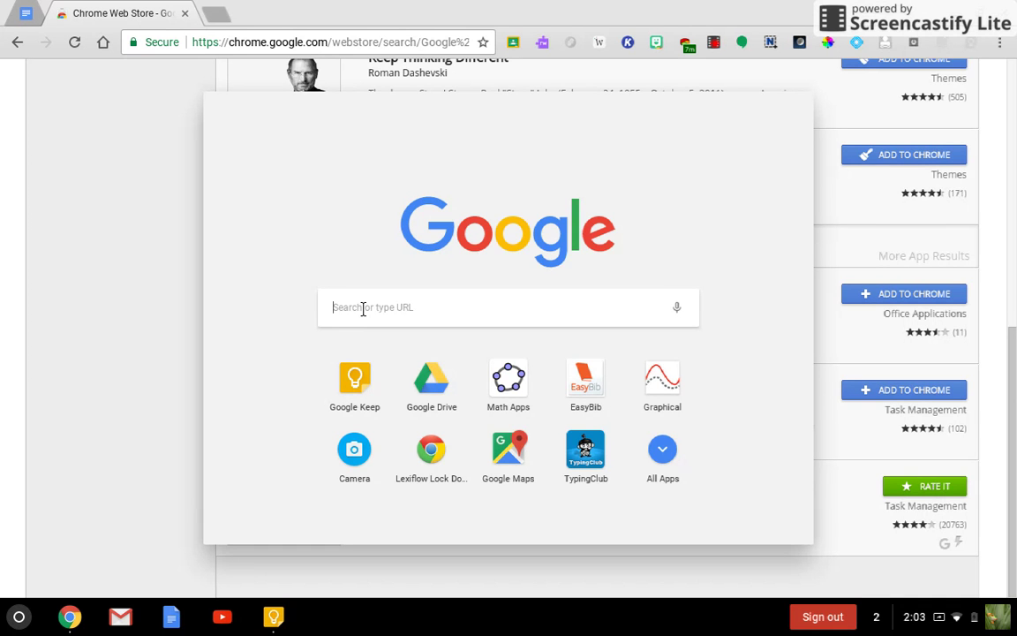
pyautogui.write('Googl')
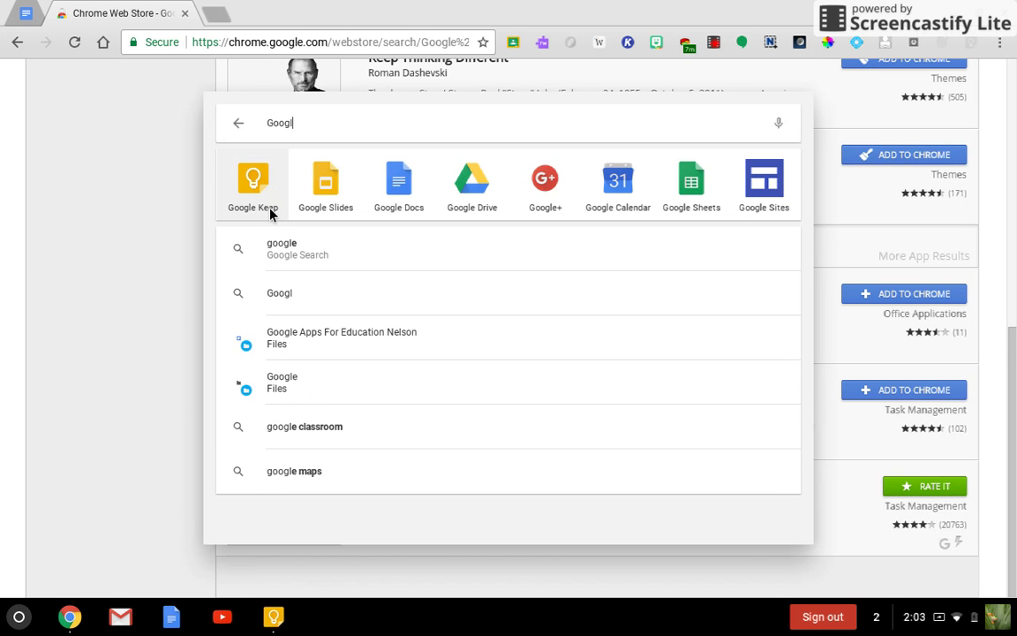
pyautogui.click(254, 186)
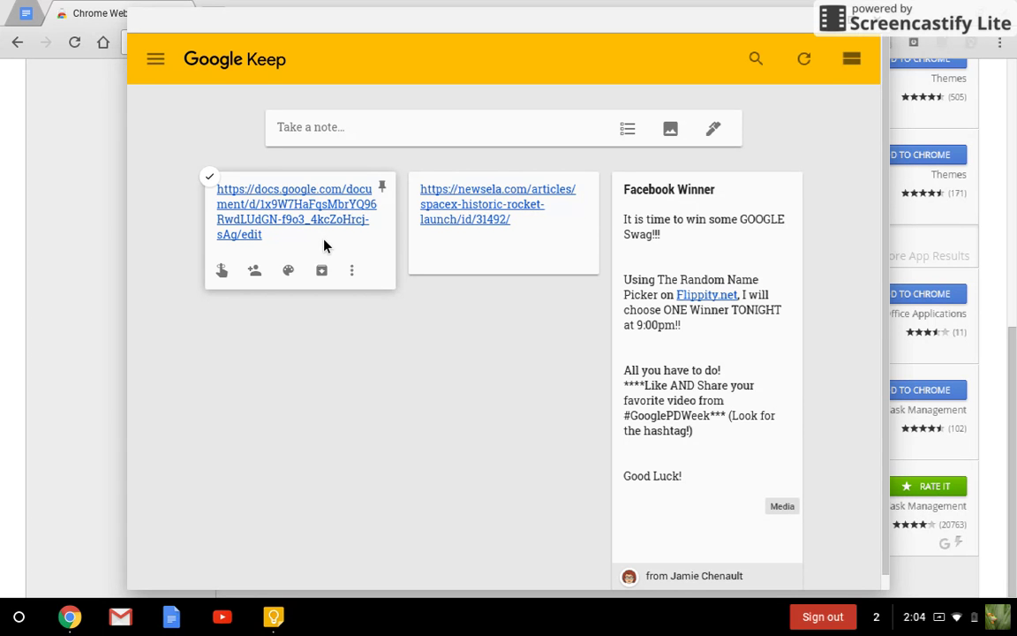
# Start a new note with checkboxes and enter "laundry" as its first list item.
pyautogui.click(311, 129)
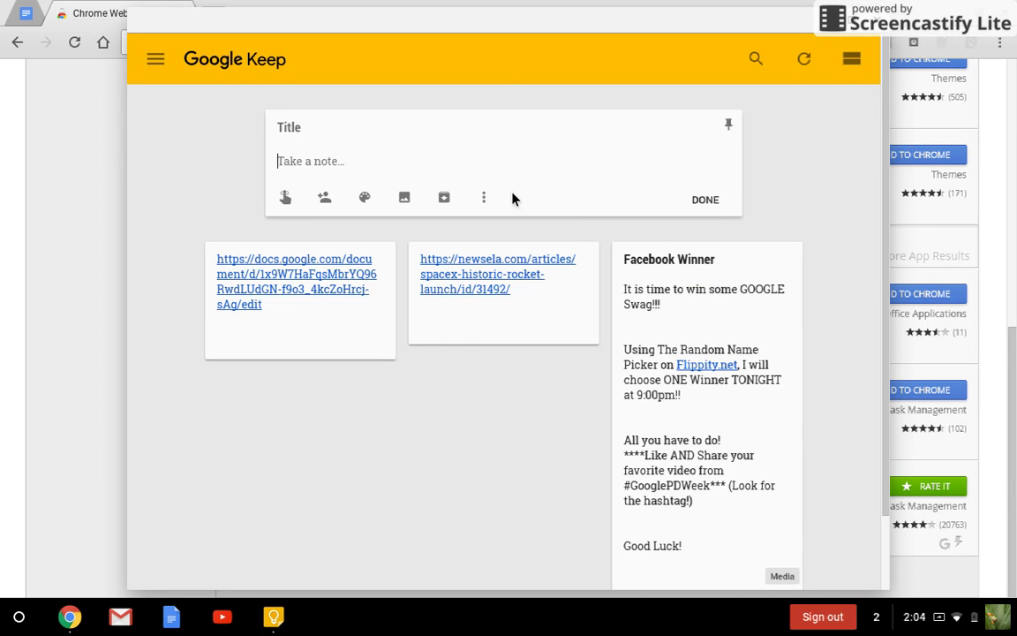
pyautogui.click(485, 198)
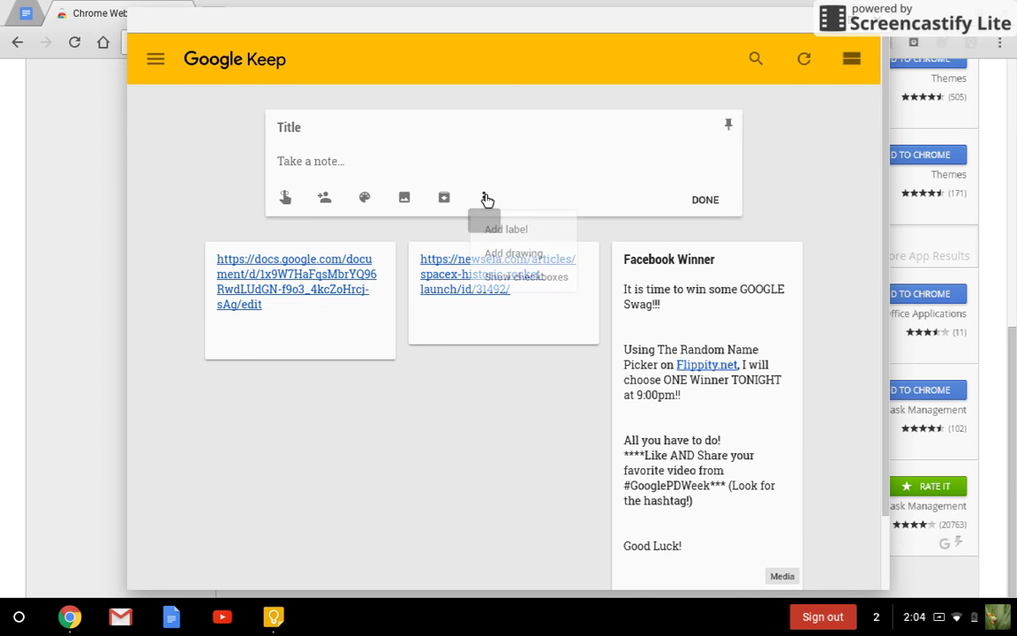
pyautogui.click(510, 278)
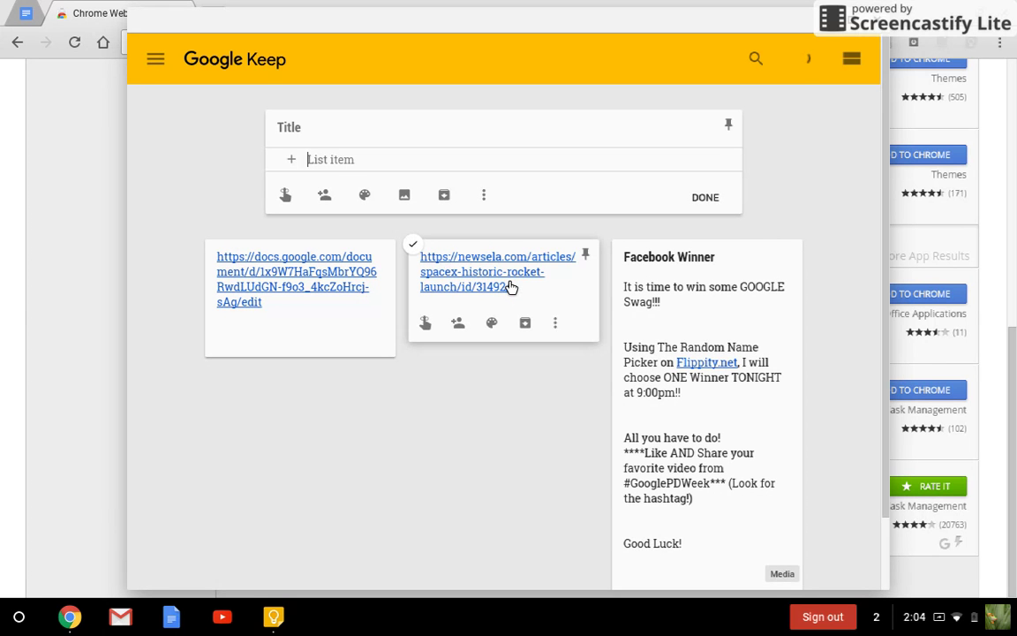
pyautogui.write('la')
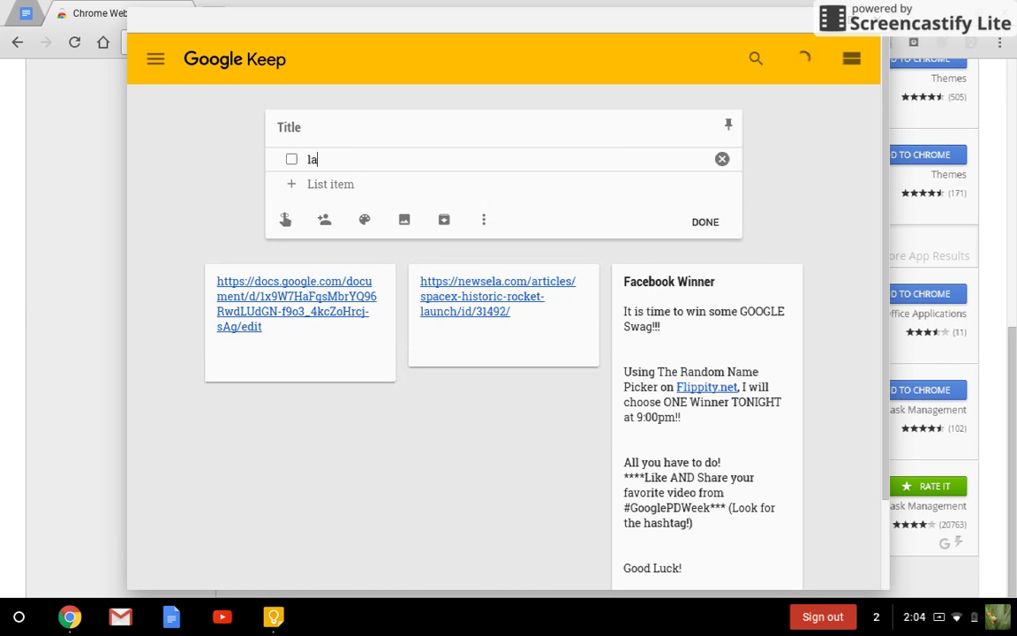
pyautogui.write('undry')
pyautogui.press('Return')
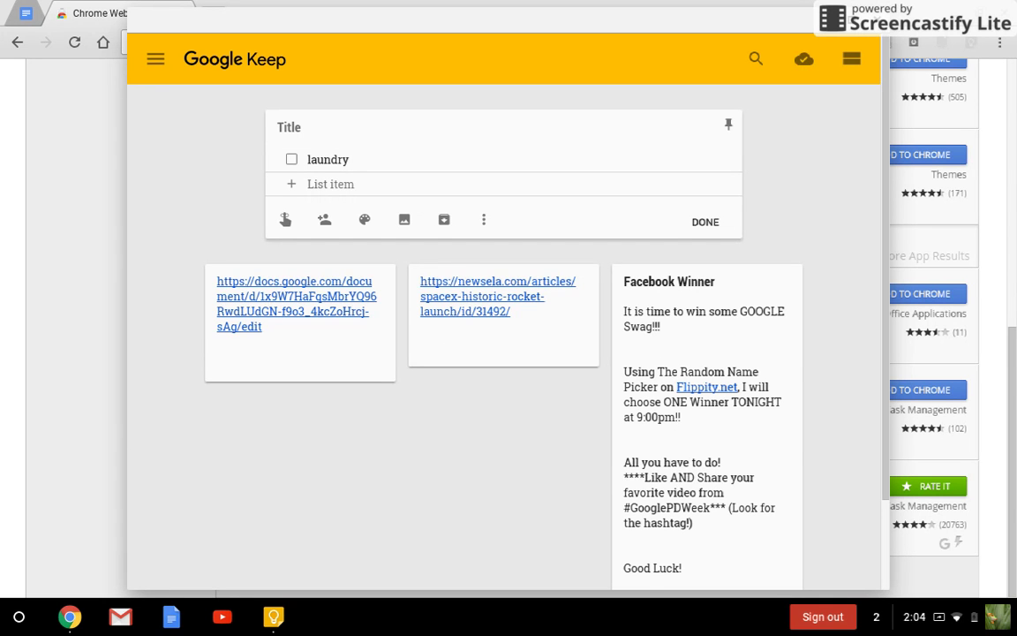
# Add "dishwasher" as the second list item, then mark it completed and unmark it again.
pyautogui.write('was')
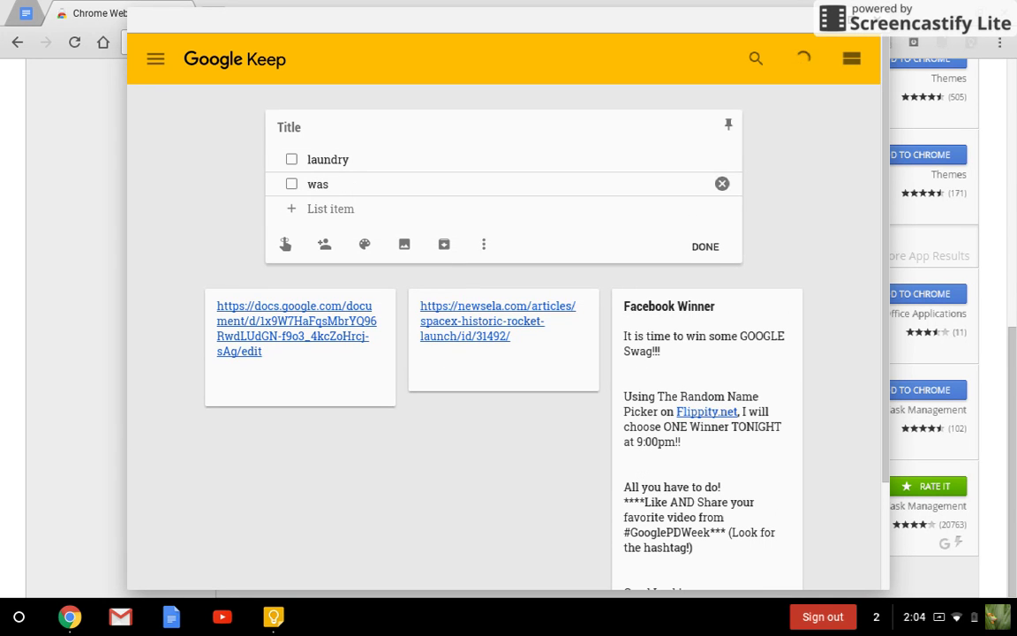
pyautogui.write('h washer')
pyautogui.press('BackSpace')
pyautogui.press('BackSpace')
pyautogui.press('BackSpace')
pyautogui.press('BackSpace')
pyautogui.press('BackSpace')
pyautogui.press('BackSpace')
pyautogui.press('BackSpace')
pyautogui.press('BackSpace')
pyautogui.press('BackSpace')
pyautogui.press('BackSpace')
pyautogui.press('BackSpace')
pyautogui.write('dishwasher')
pyautogui.click(292, 184)
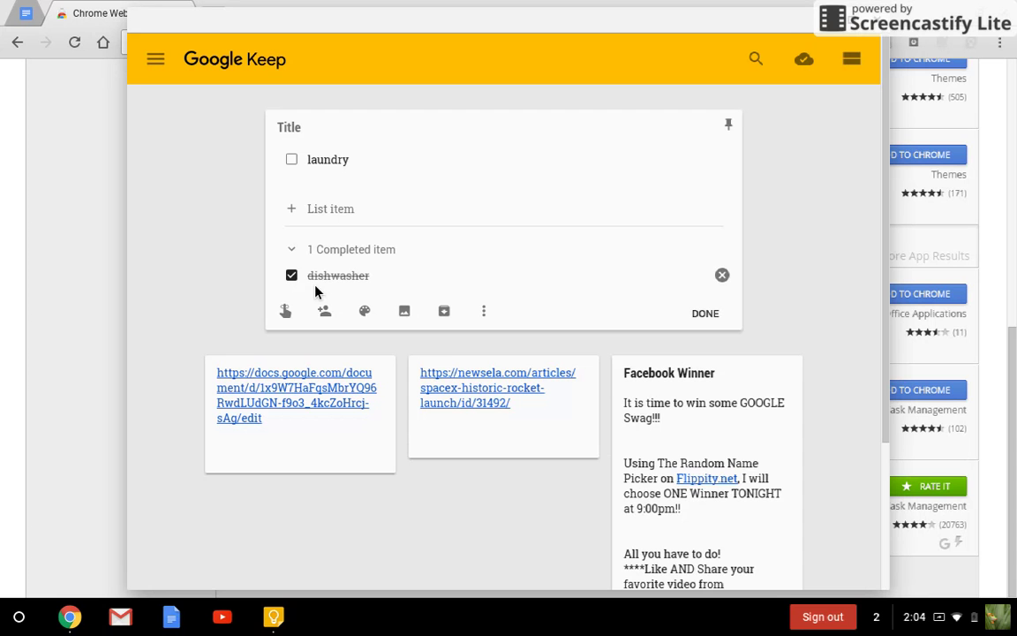
pyautogui.click(291, 275)
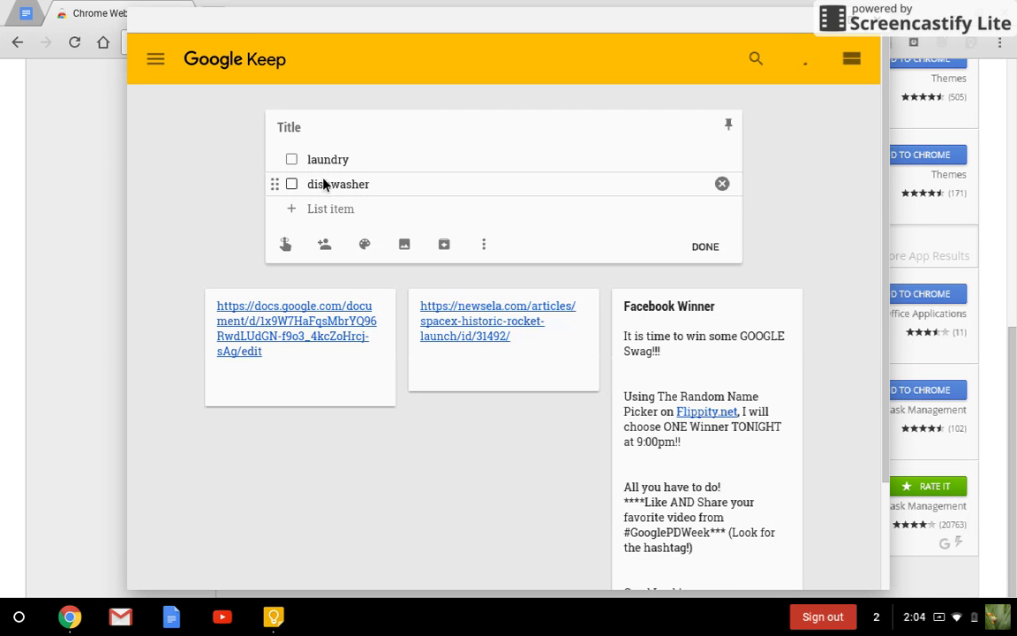
# View the checklist's collaborator settings and leave them without adding anyone.
pyautogui.click(325, 244)
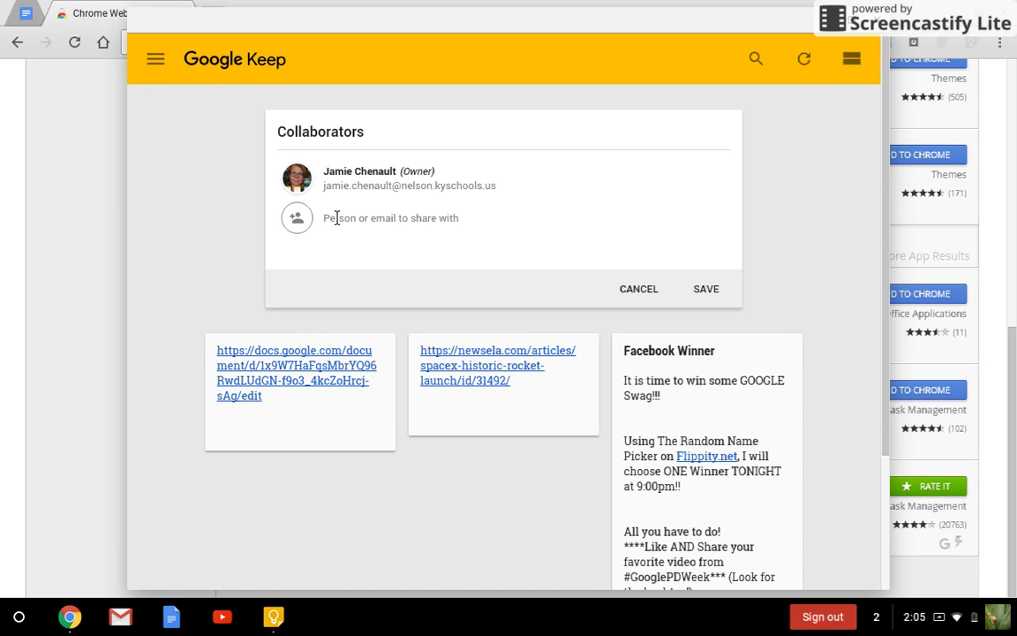
pyautogui.click(643, 292)
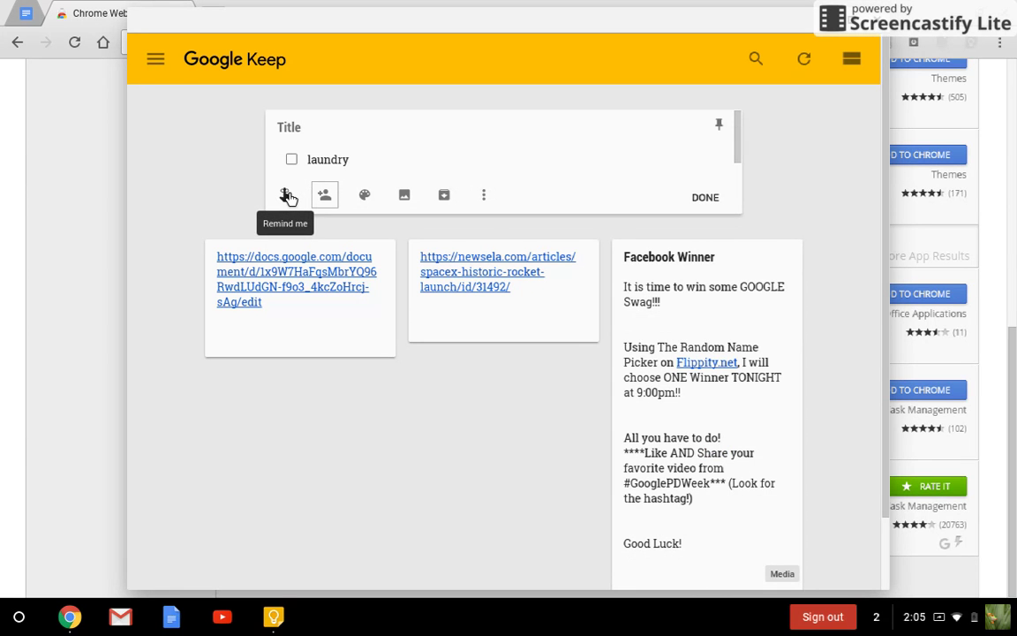
pyautogui.moveTo(364, 196)
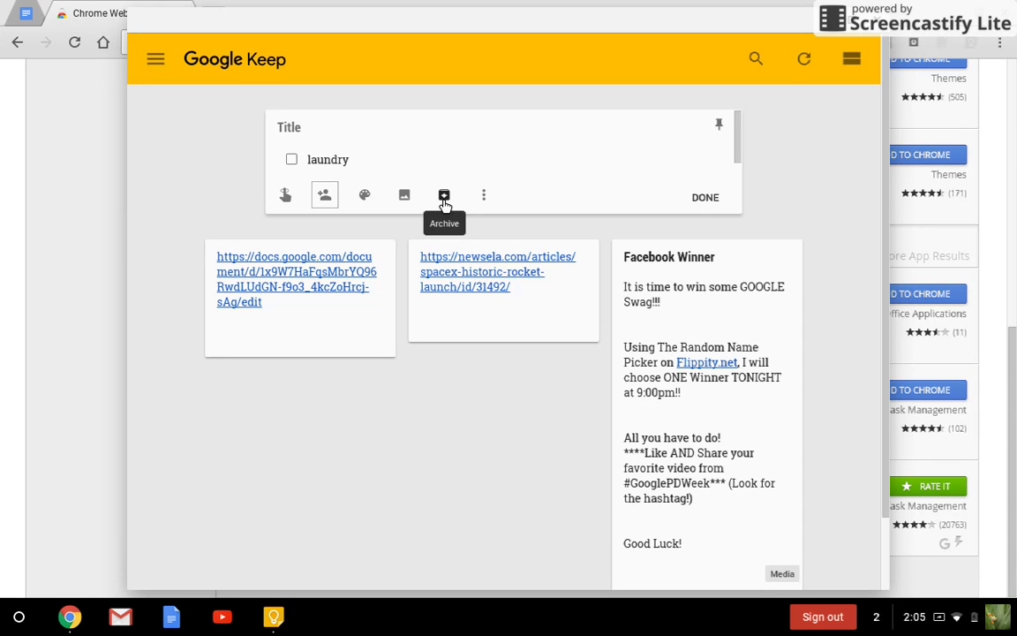
pyautogui.click(720, 125)
# Create a label named "personal" and assign it to the laundry and dishwasher checklist.
pyautogui.click(484, 196)
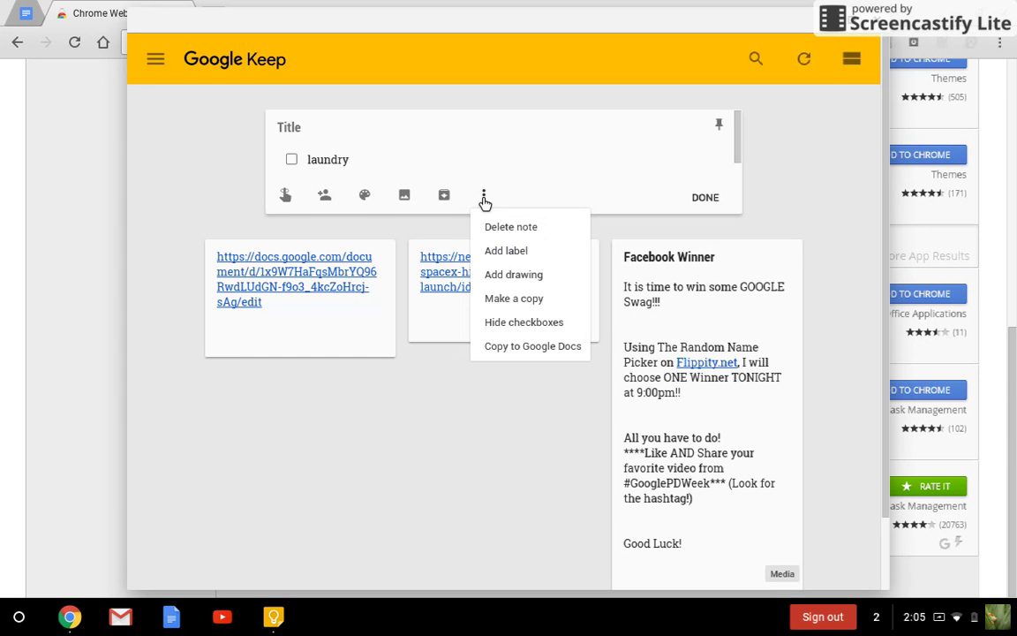
pyautogui.click(501, 252)
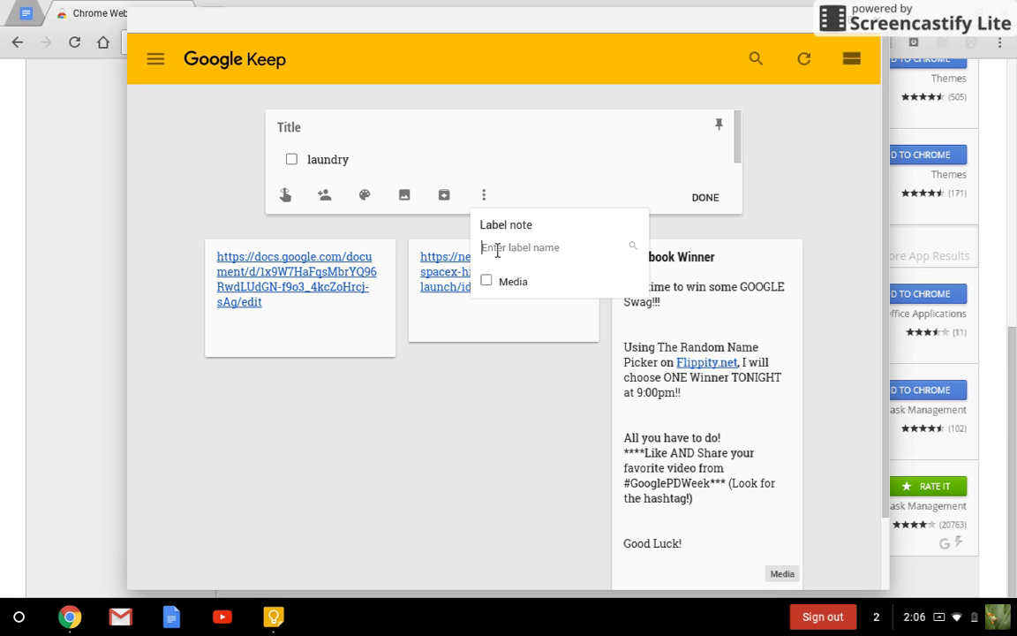
pyautogui.write('pers')
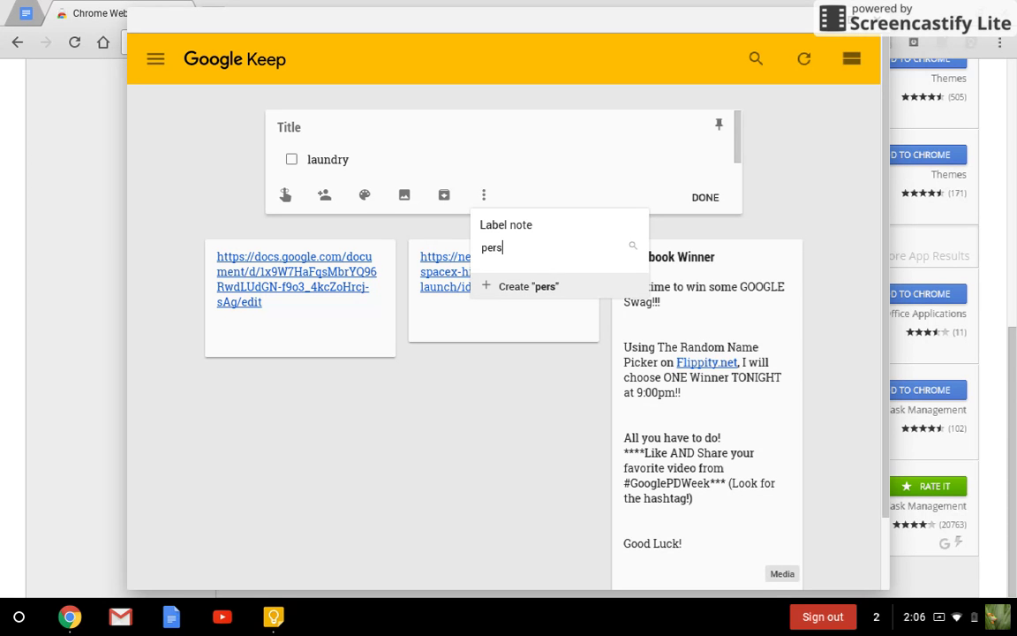
pyautogui.write('onal')
pyautogui.click(512, 294)
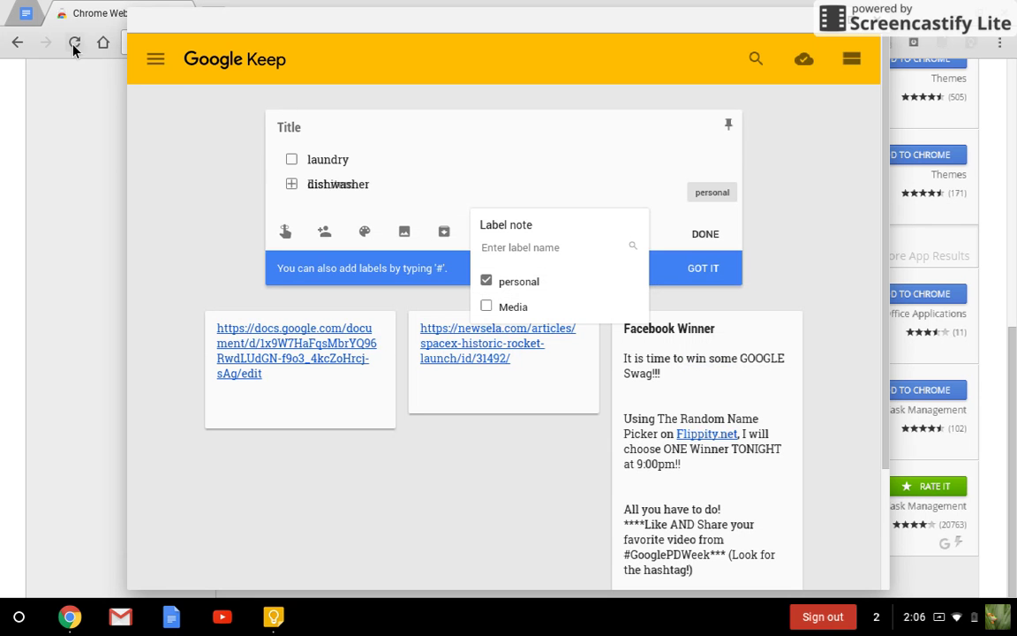
# View the notes labelled "personal" and those labelled "Media", then return to all notes.
pyautogui.click(152, 60)
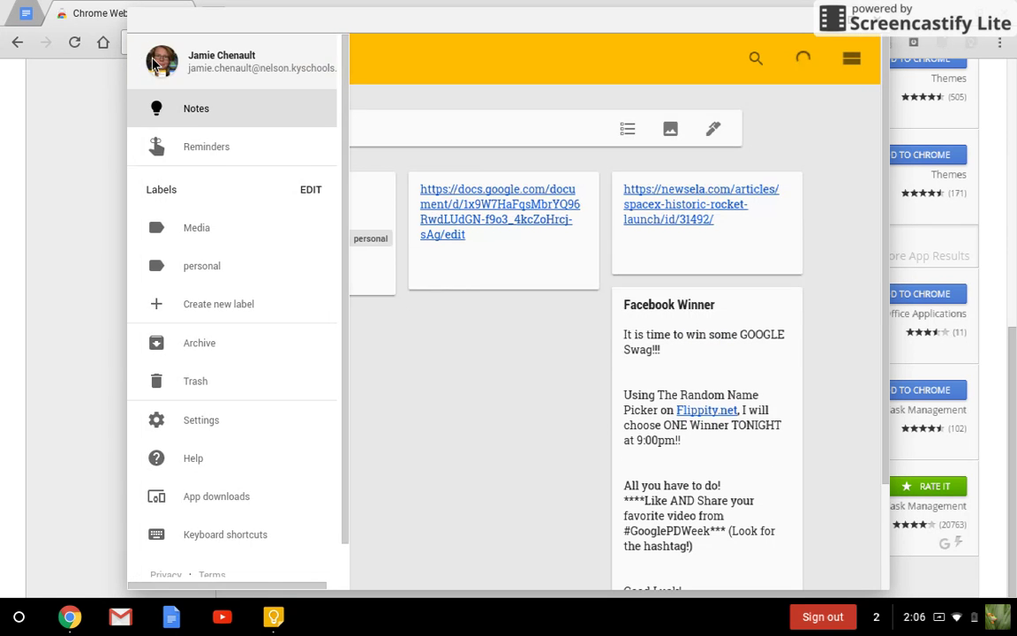
pyautogui.click(174, 270)
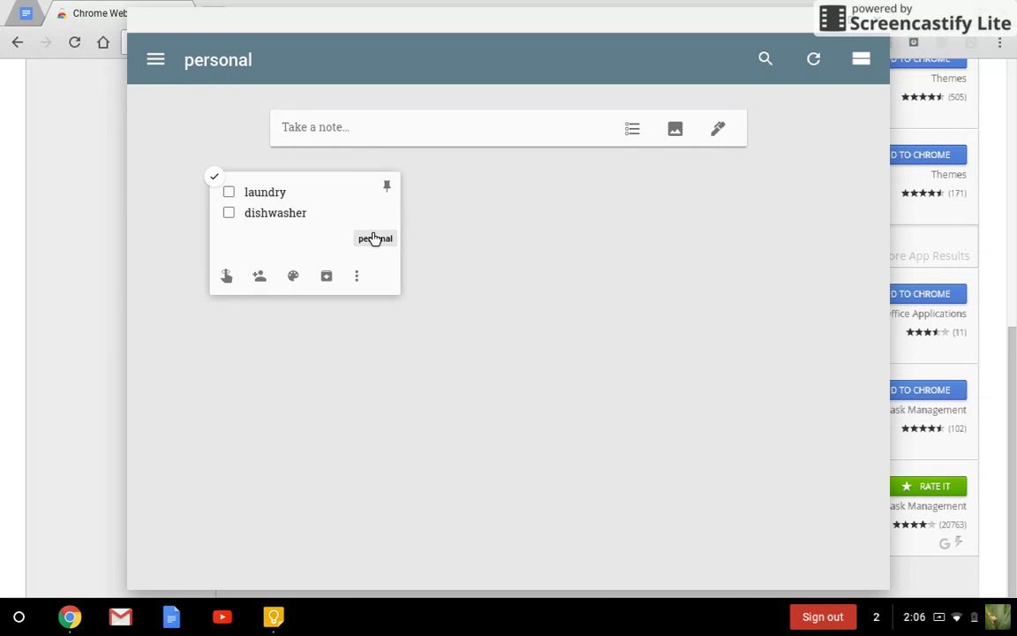
pyautogui.click(157, 62)
pyautogui.click(194, 238)
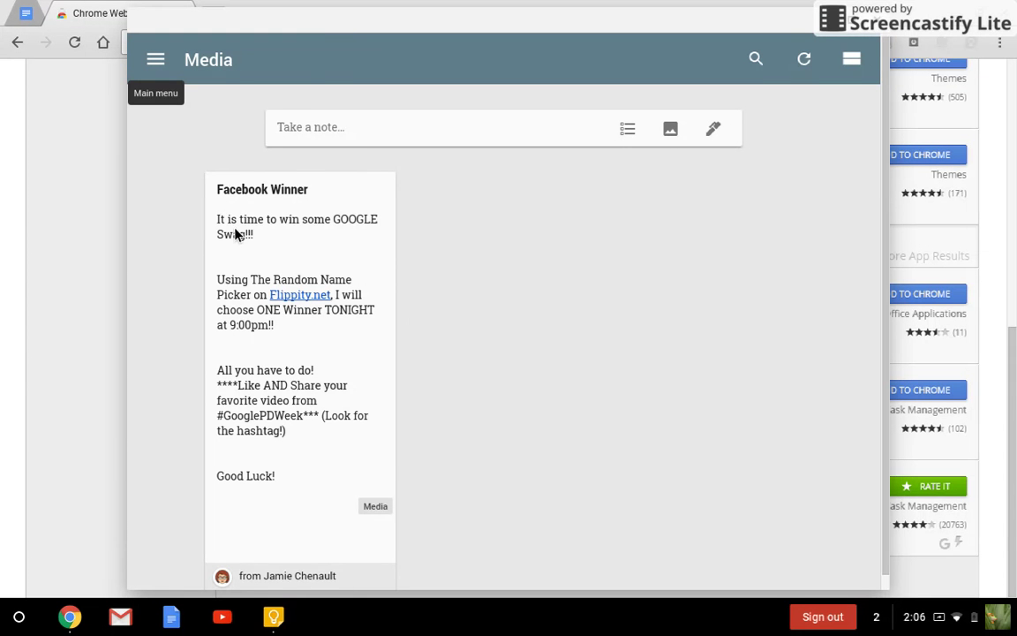
pyautogui.click(156, 60)
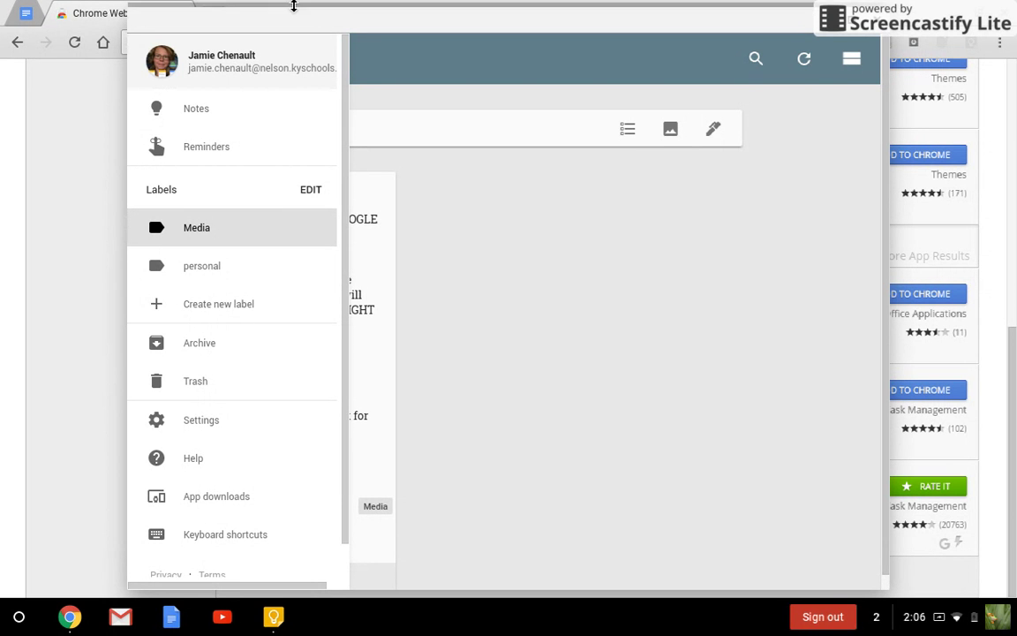
pyautogui.click(226, 106)
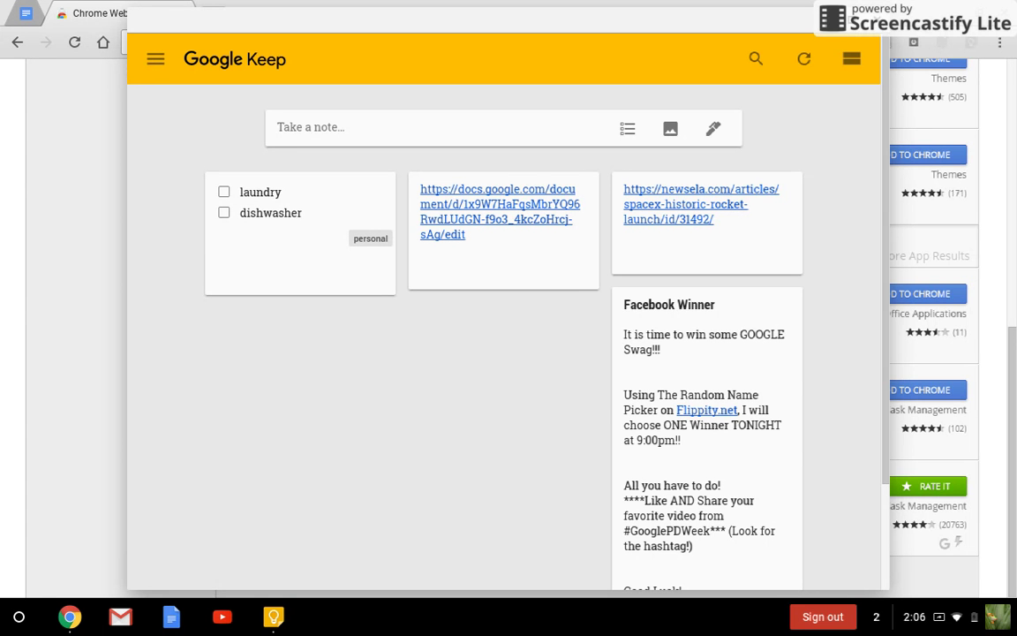
# Close the Keep window, switch to the Google Apps For Education Nelson document, and close its Keep notes sidebar.
pyautogui.click(875, 19)
pyautogui.click(18, 22)
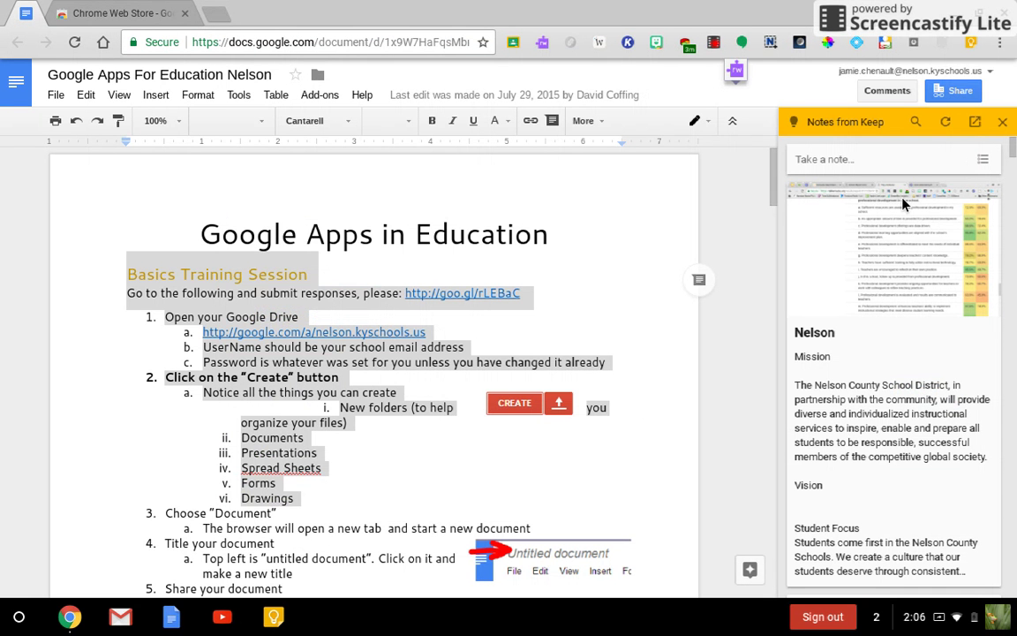
pyautogui.click(1006, 122)
pyautogui.click(470, 272)
pyautogui.click(128, 22)
pyautogui.click(29, 18)
pyautogui.click(92, 22)
pyautogui.click(30, 13)
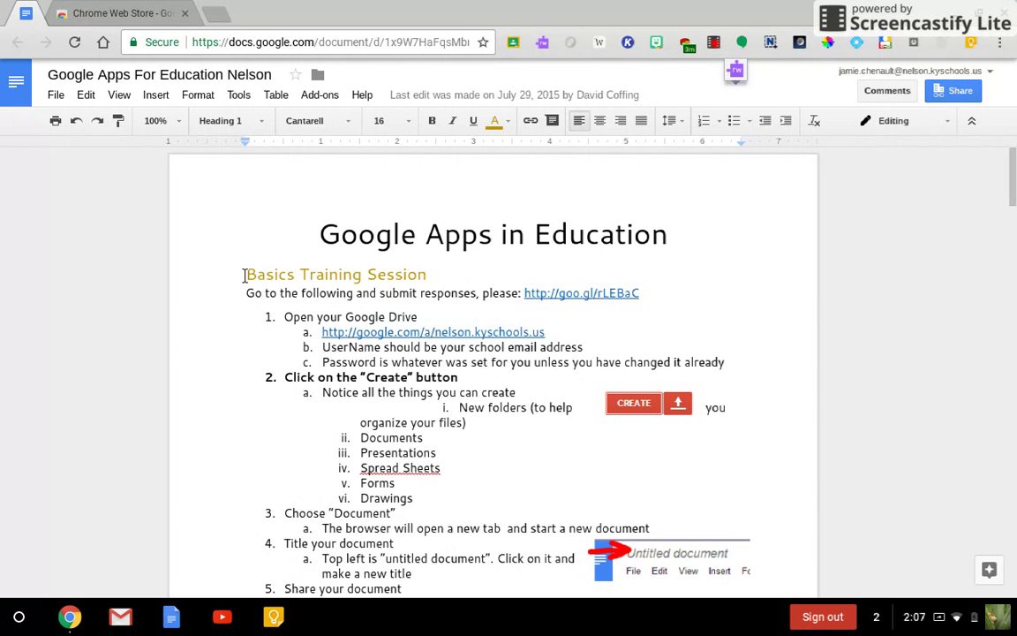
# Save the document text from the "Basics Training Session" heading through "Drawings" to the Keep notepad.
pyautogui.moveTo(245, 275); pyautogui.dragTo(479, 497)
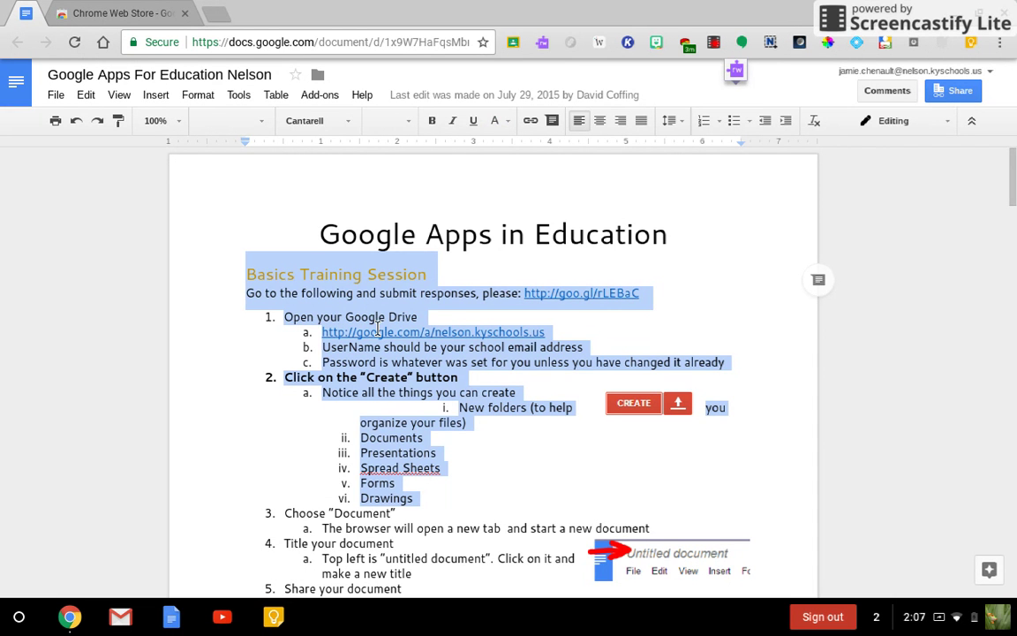
pyautogui.rightClick(378, 328)
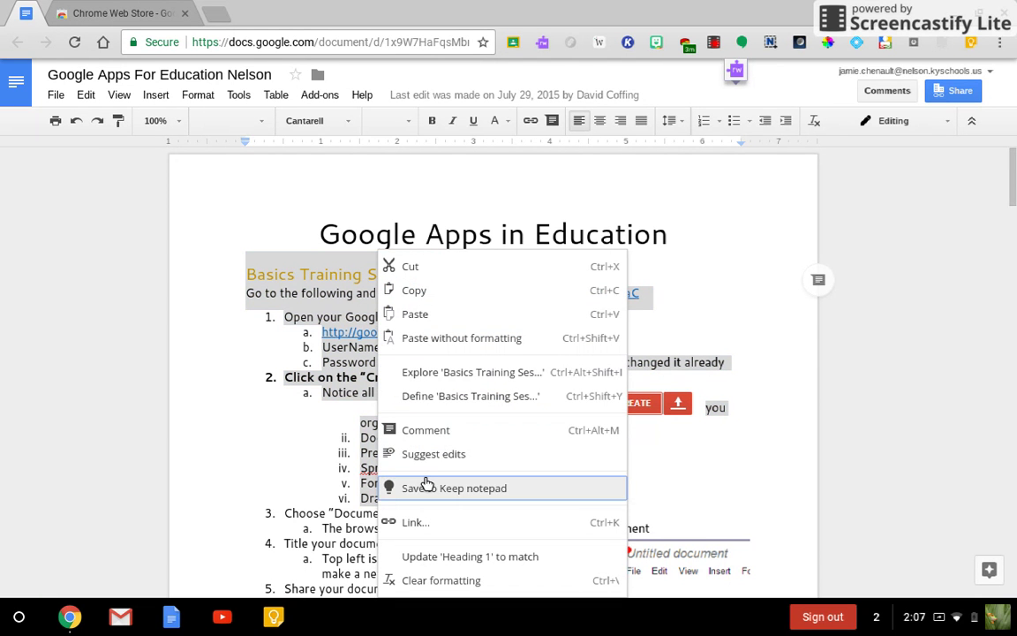
pyautogui.click(472, 496)
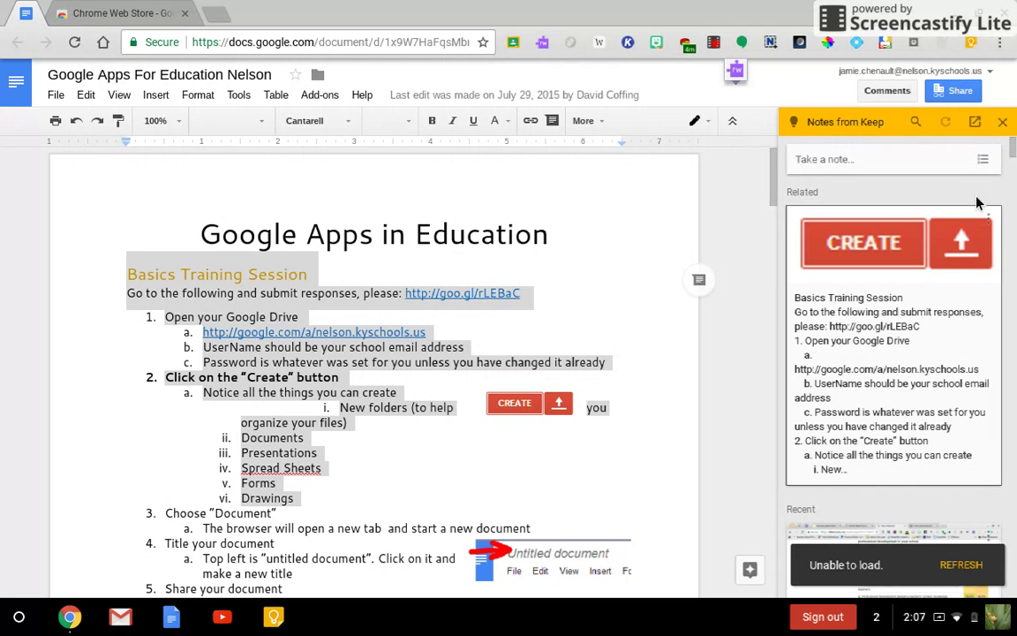
# Open the full Keep site from the document's notes sidebar, check the Chrome Web Store and Keep pages, and return to the document.
pyautogui.click(976, 124)
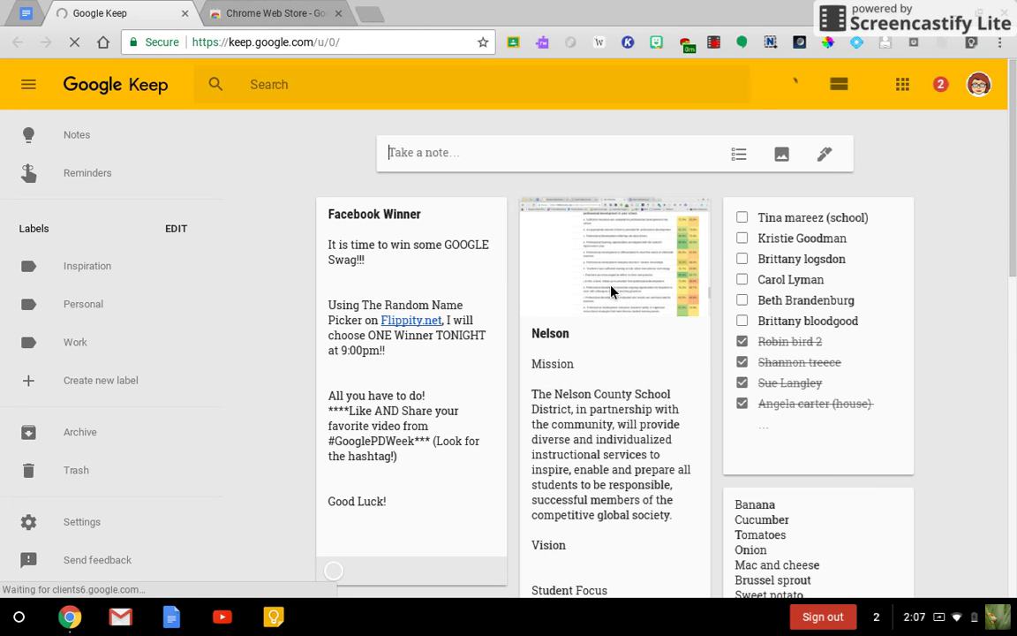
pyautogui.click(273, 16)
pyautogui.click(119, 13)
pyautogui.click(35, 10)
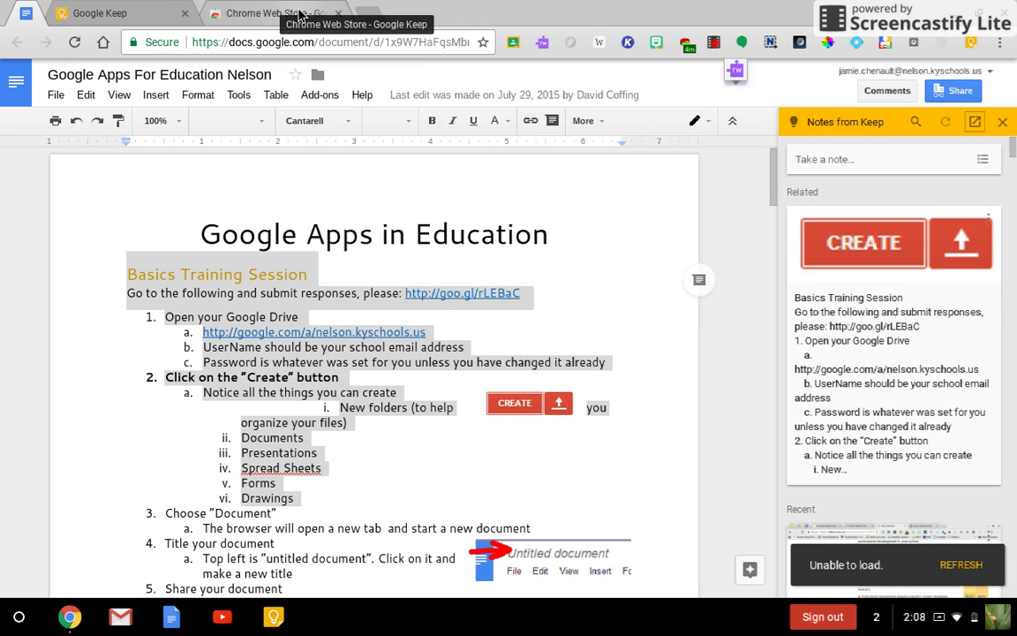
# Search the web for "newsela" in a new browser tab.
pyautogui.click(374, 17)
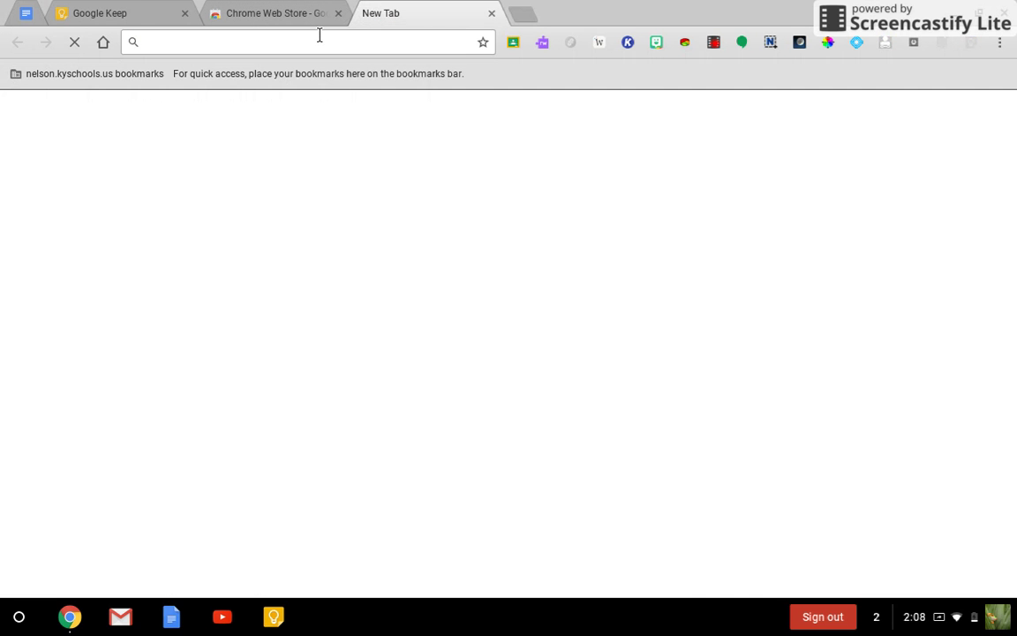
pyautogui.write('new')
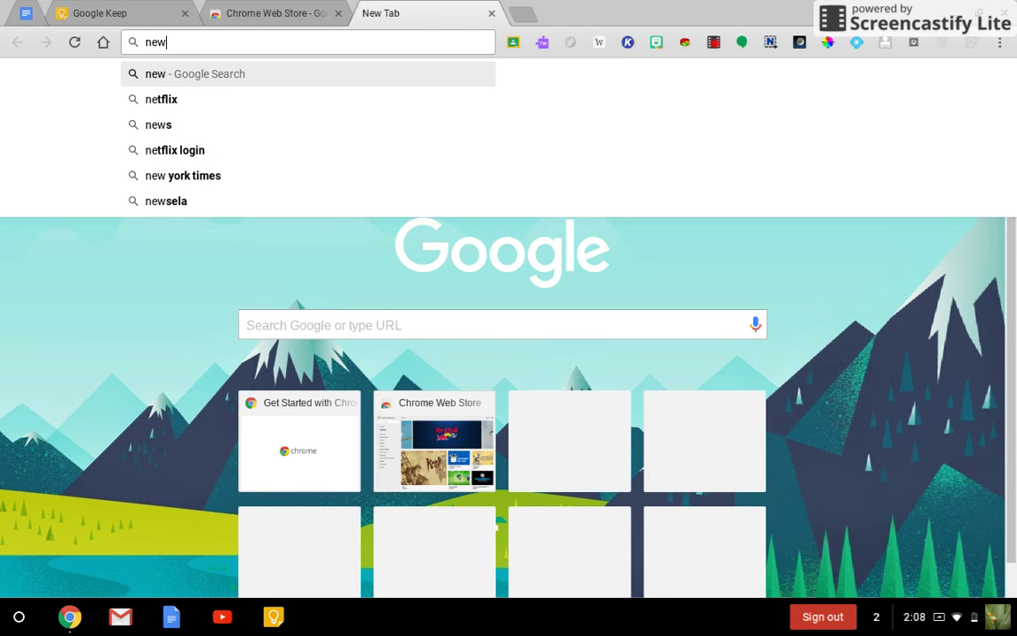
pyautogui.write('sela')
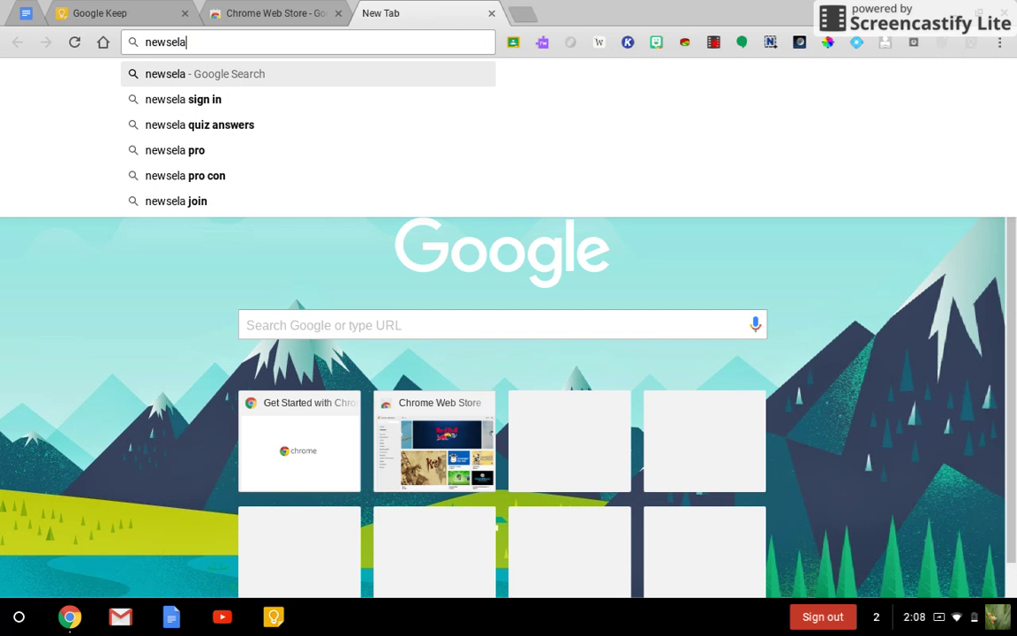
pyautogui.press('Return')
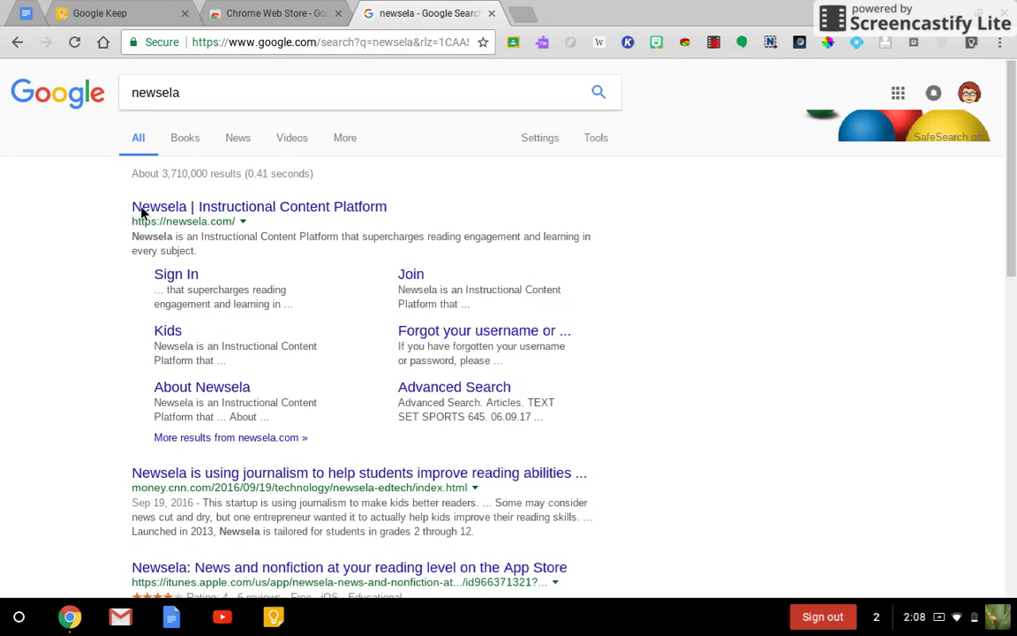
# Open the Newsela website and its Latest News science article about private companies hired by NASA for space work.
pyautogui.click(157, 207)
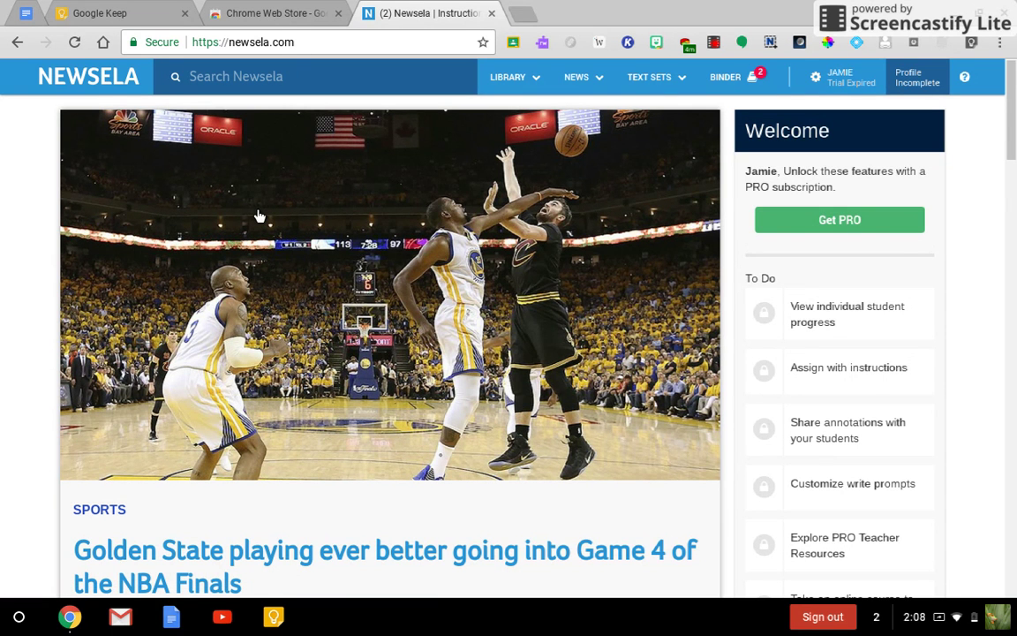
pyautogui.scroll(-6, 259, 216)
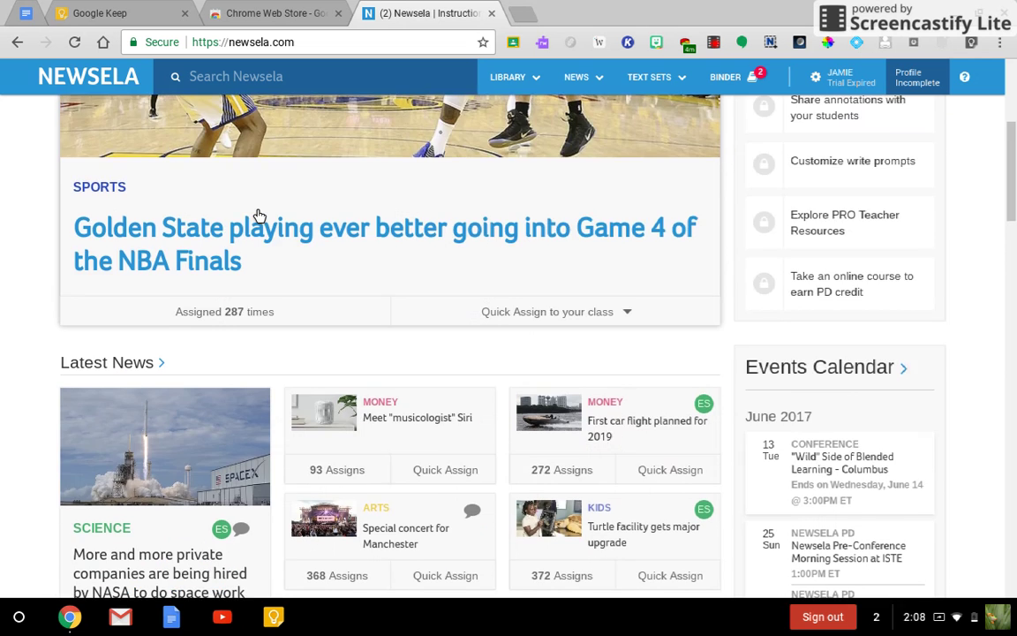
pyautogui.click(173, 361)
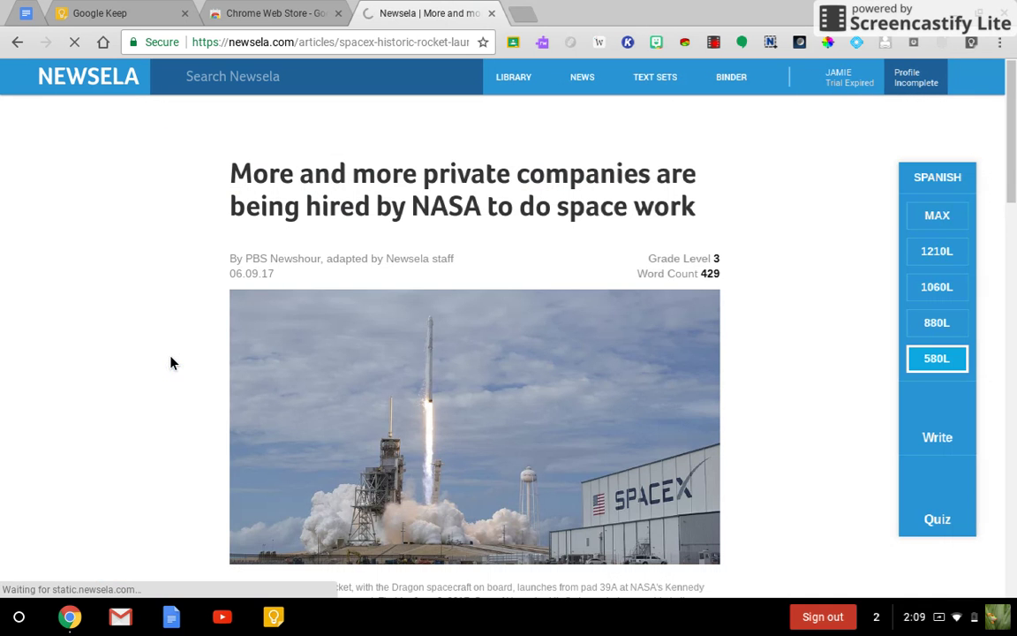
# Save the NASA article page to Keep with the note text "this.....".
pyautogui.click(973, 47)
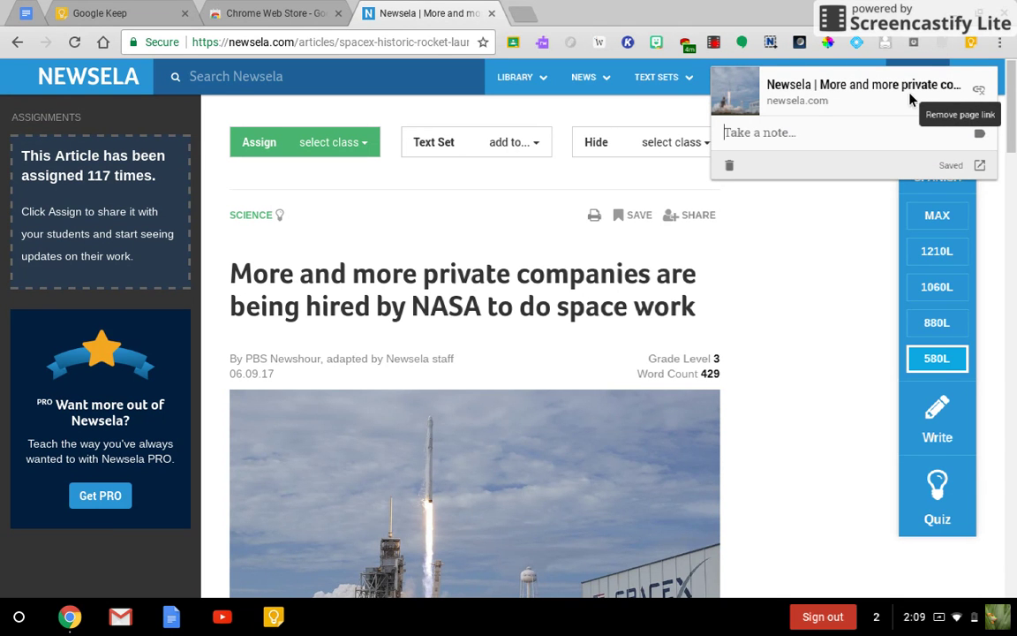
pyautogui.click(749, 133)
pyautogui.write('this')
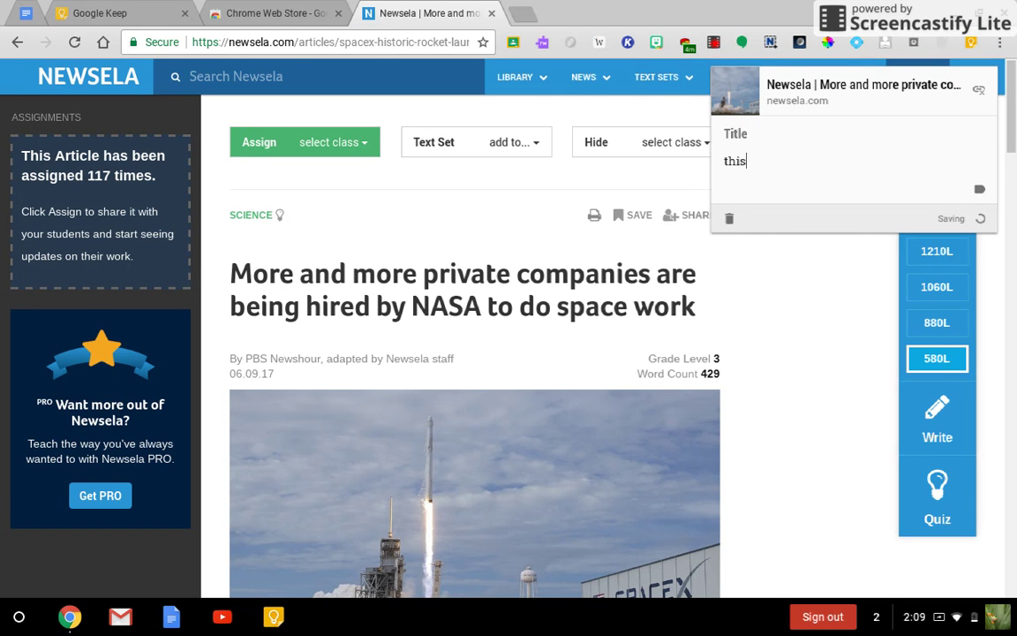
pyautogui.write('.....')
# Look through the notes on the Keep page and return to the Newsela article.
pyautogui.click(88, 15)
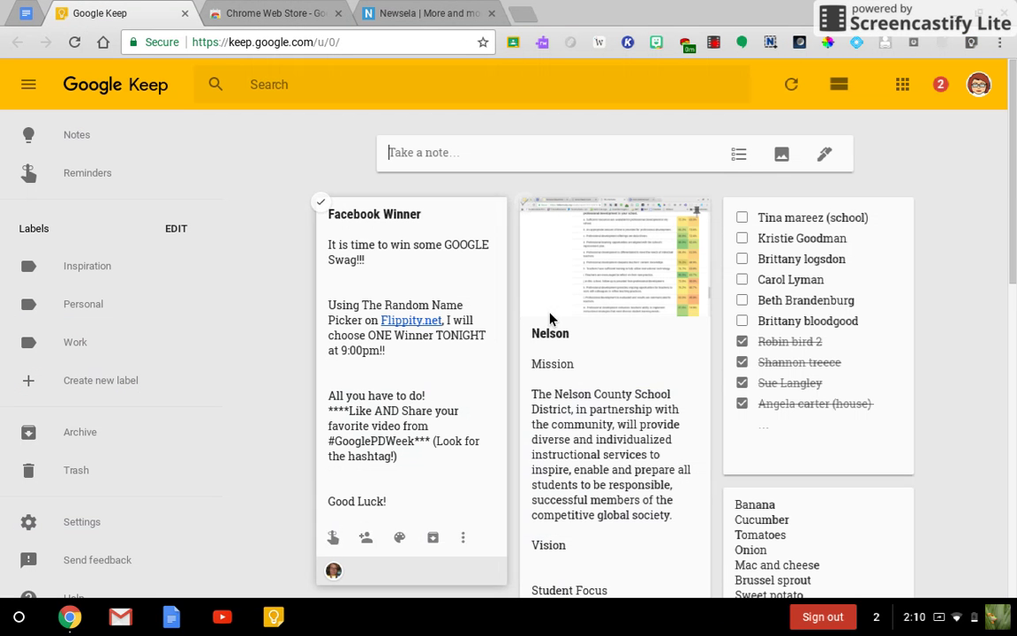
pyautogui.scroll(-4, 550, 320)
pyautogui.scroll(4, 545, 325)
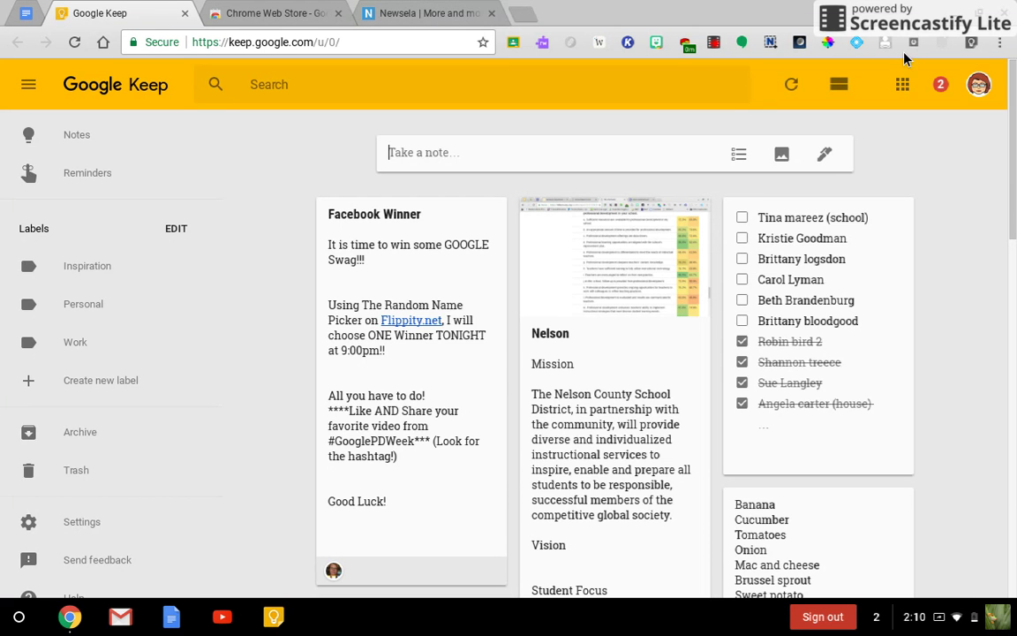
pyautogui.click(449, 10)
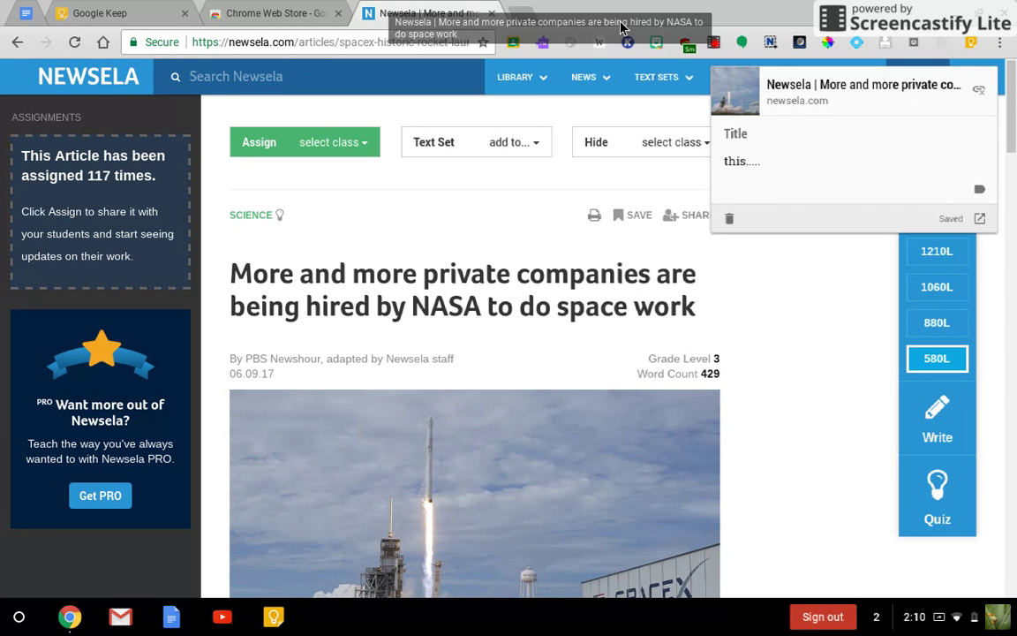
pyautogui.click(716, 41)
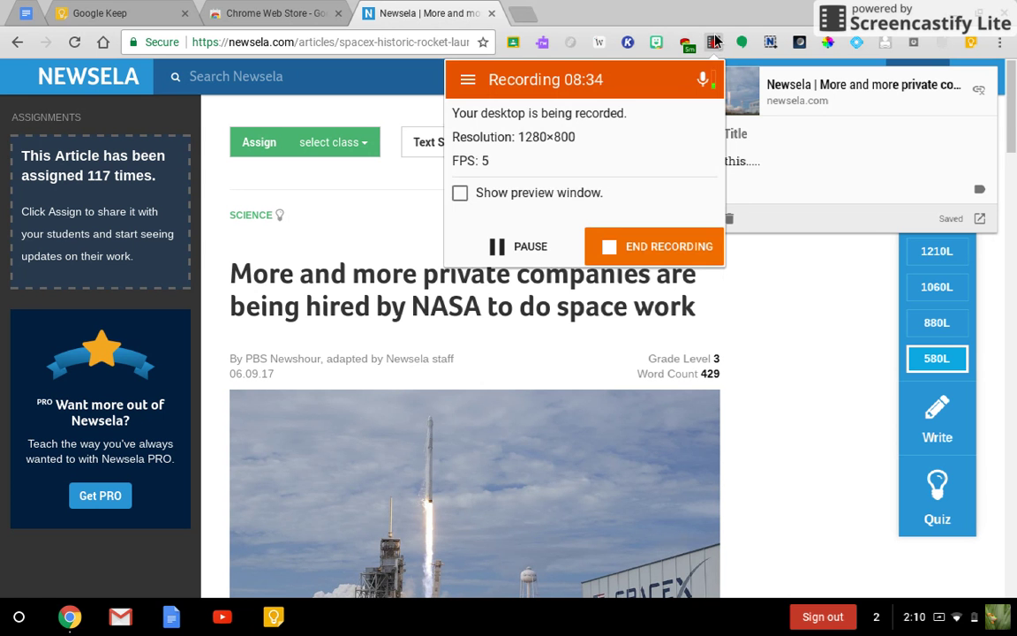